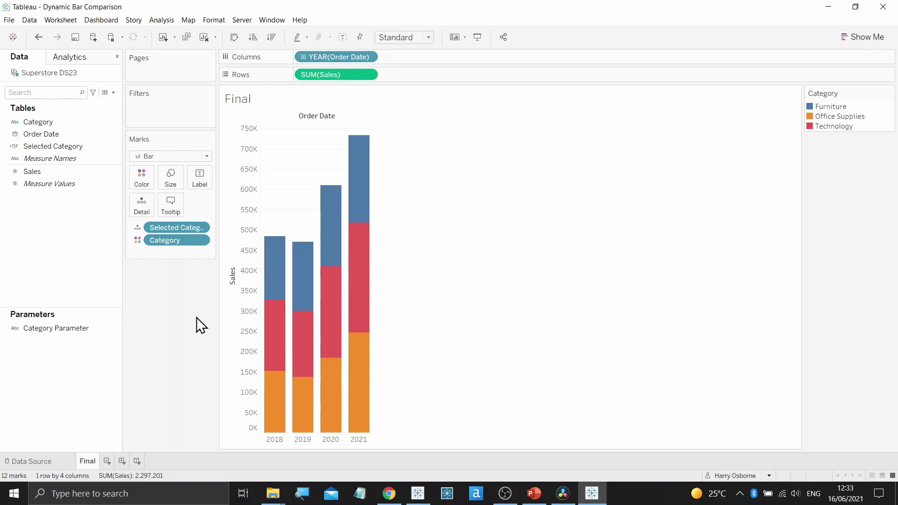
- Try the finished chart's reordering by selecting the 2018 Technology segment and clearing the selection
click(263, 334)
click(403, 340)
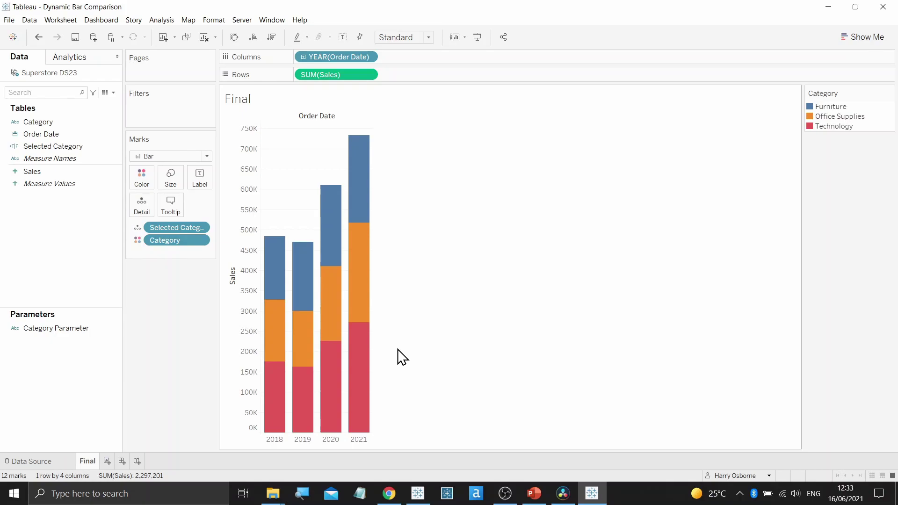
- Switch to the Book4 workbook and build a view with discrete YEAR(Order Date) on Columns and SUM(Sales) on Rows
click(417, 493)
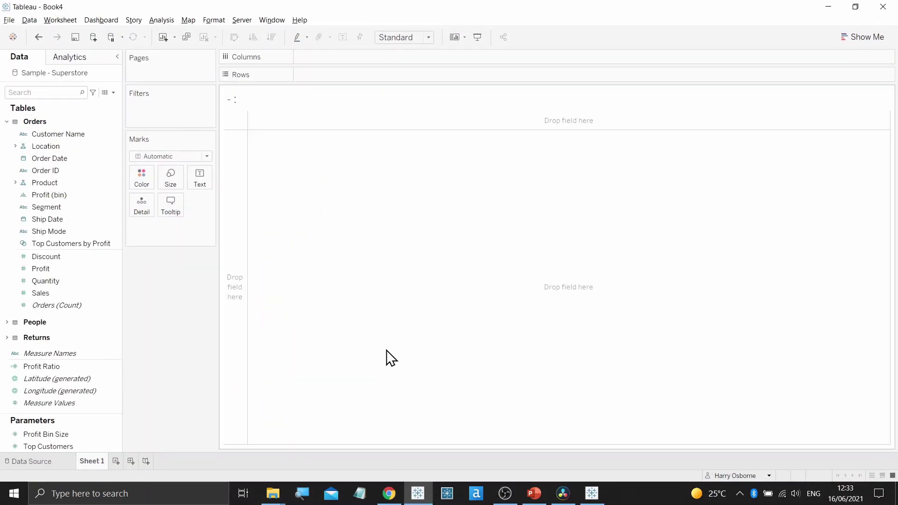
drag(64, 159, 306, 58)
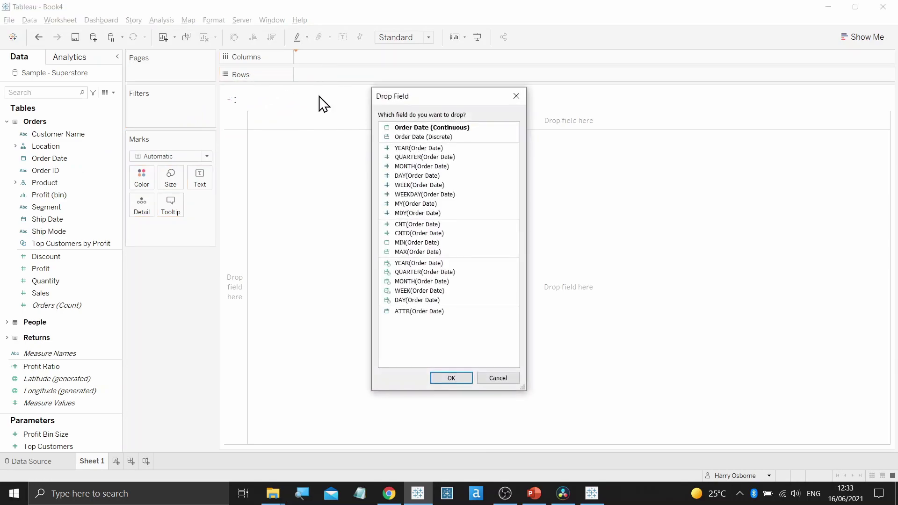
click(411, 148)
double_click(411, 147)
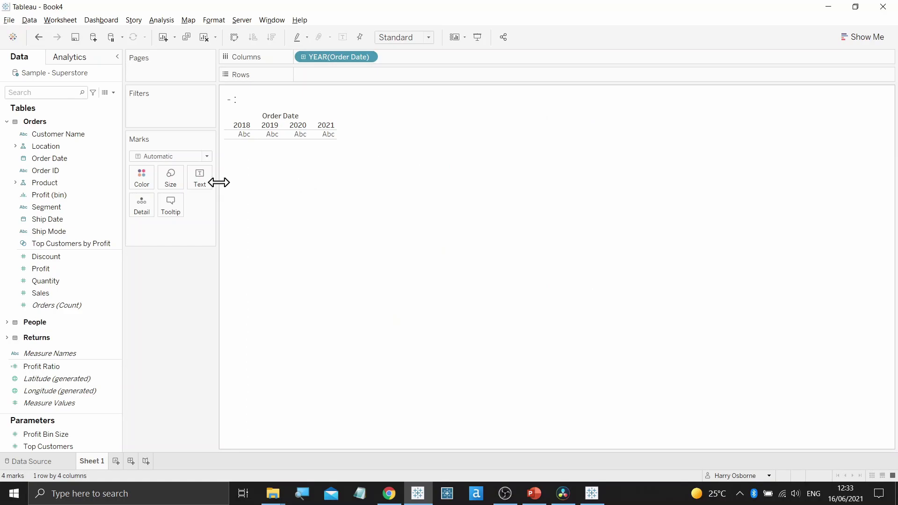
drag(41, 292, 310, 76)
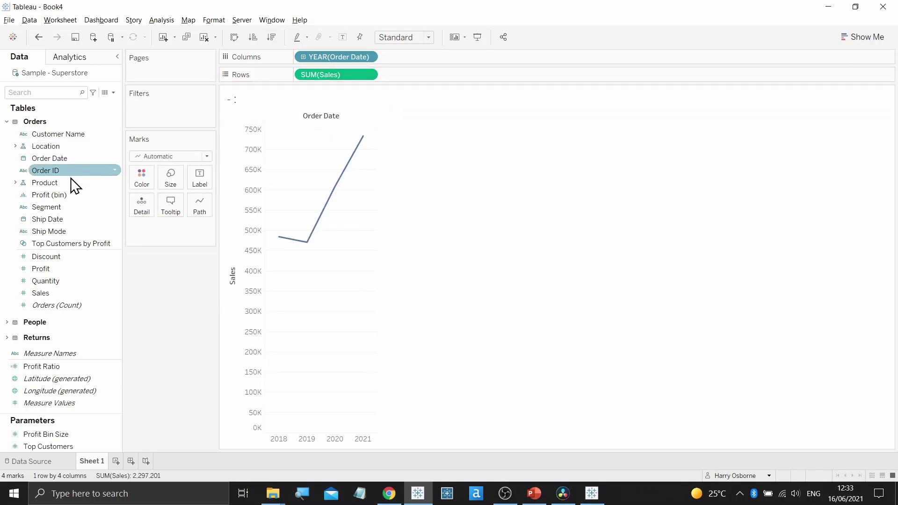
- Colour the sales chart by the product Category and change its mark type to Bar
click(15, 182)
drag(45, 193, 132, 177)
click(153, 157)
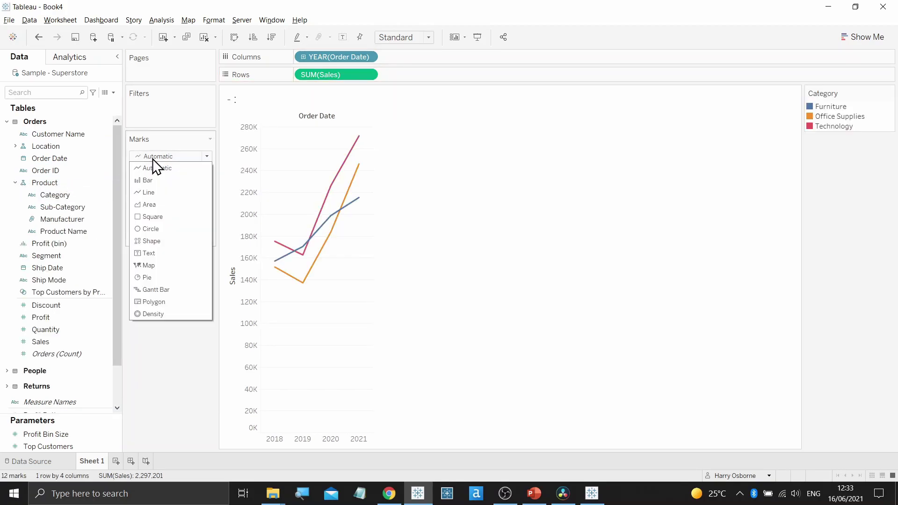
click(165, 181)
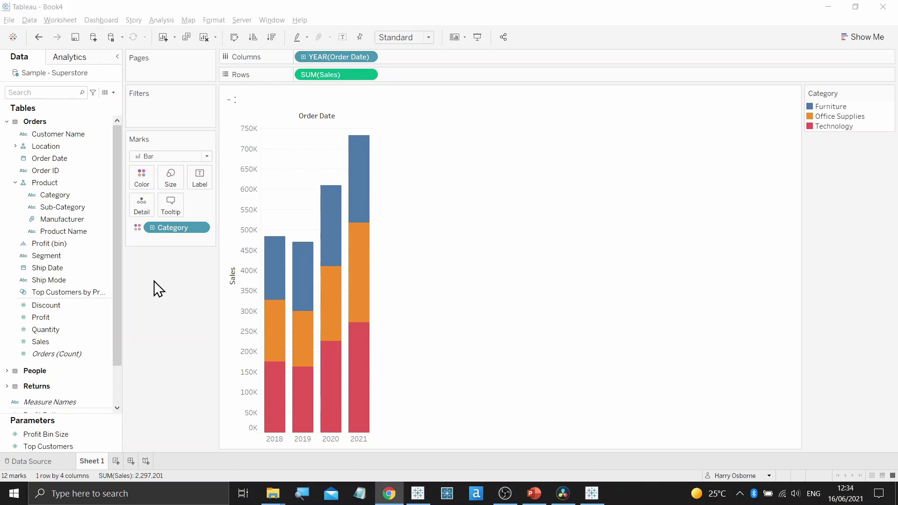
- Start a new parameter named "Category Parameter" with the String data type
click(114, 92)
click(102, 115)
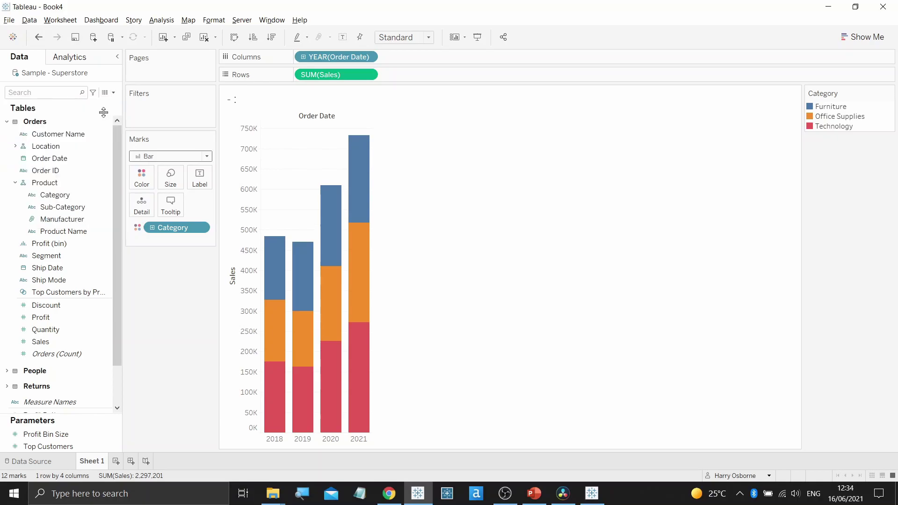
drag(411, 123, 337, 125)
text(cATE)
key(BackSpace)
key(BackSpace)
key(BackSpace)
key(BackSpace)
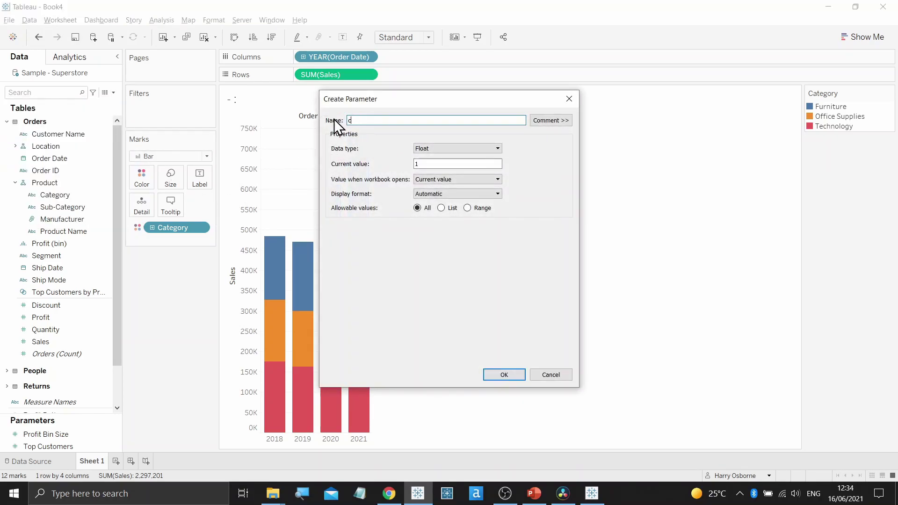
text(Category Parameter)
click(424, 148)
click(433, 171)
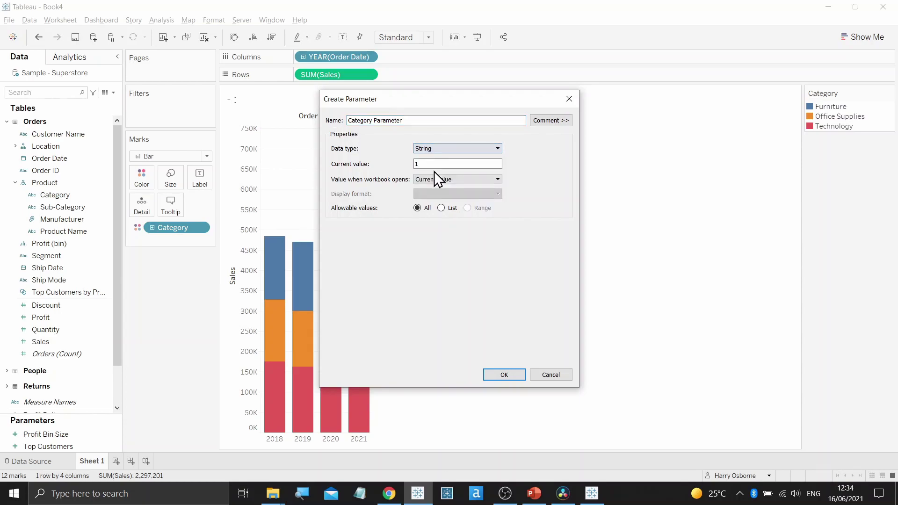
- Restrict the parameter's allowable values to a fixed list filled from the Category field and save the parameter
click(441, 208)
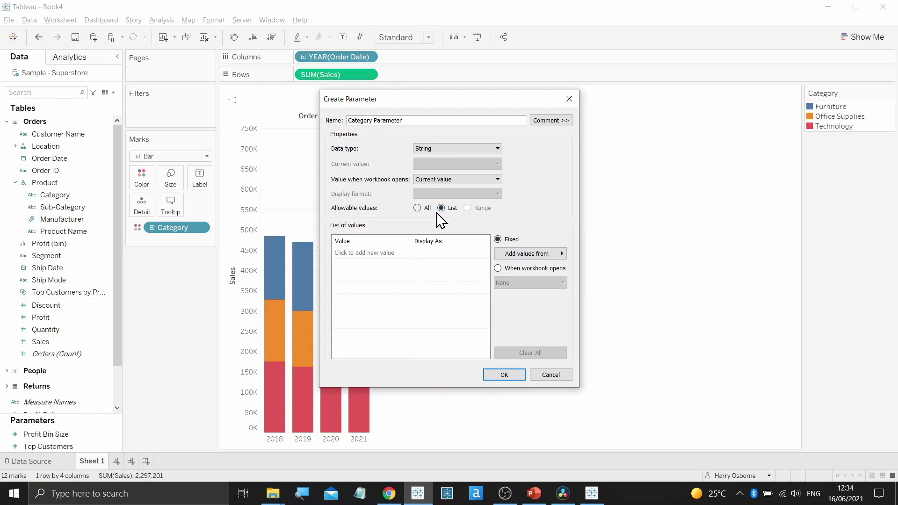
click(540, 254)
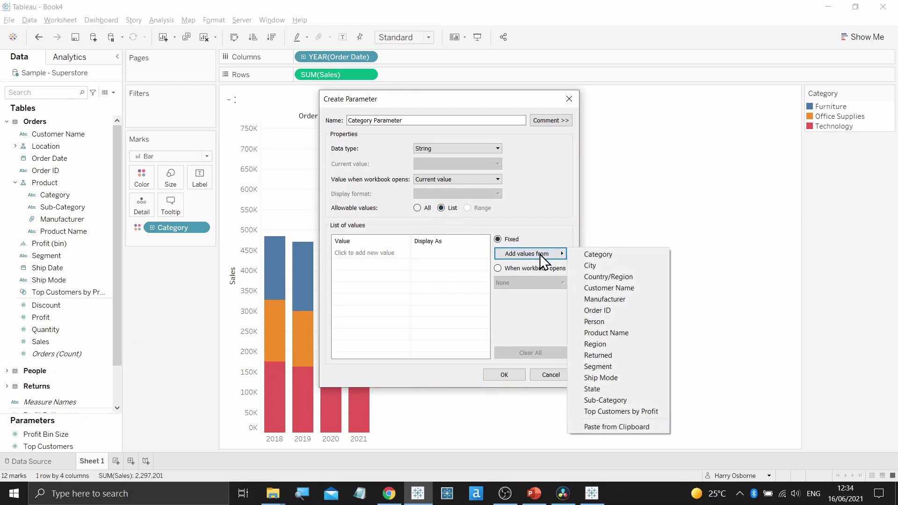
click(584, 255)
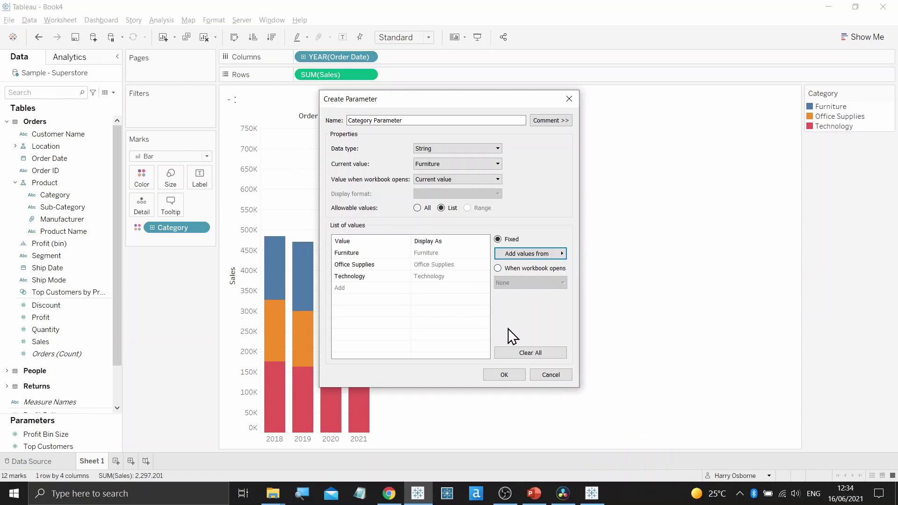
click(502, 374)
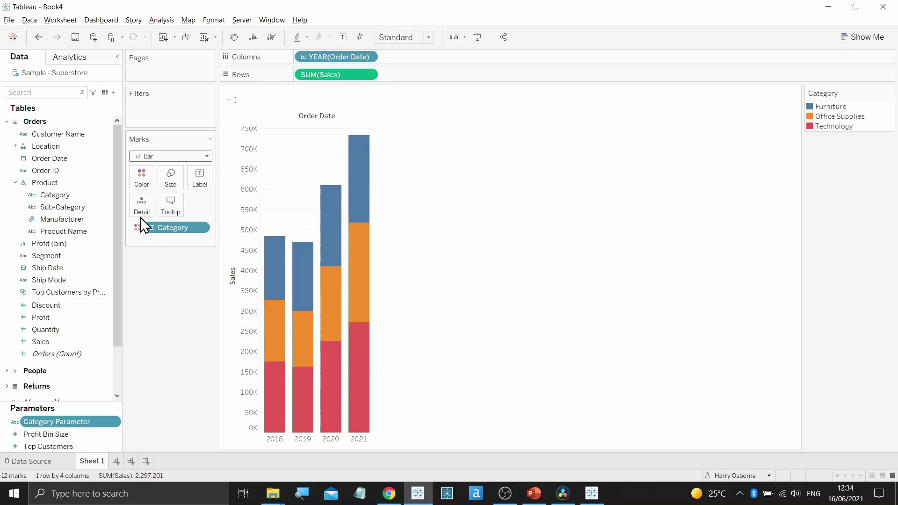
- Create a calculated field named "Selected Category" with the formula [Category] = [Category Parameter]
click(114, 93)
click(105, 102)
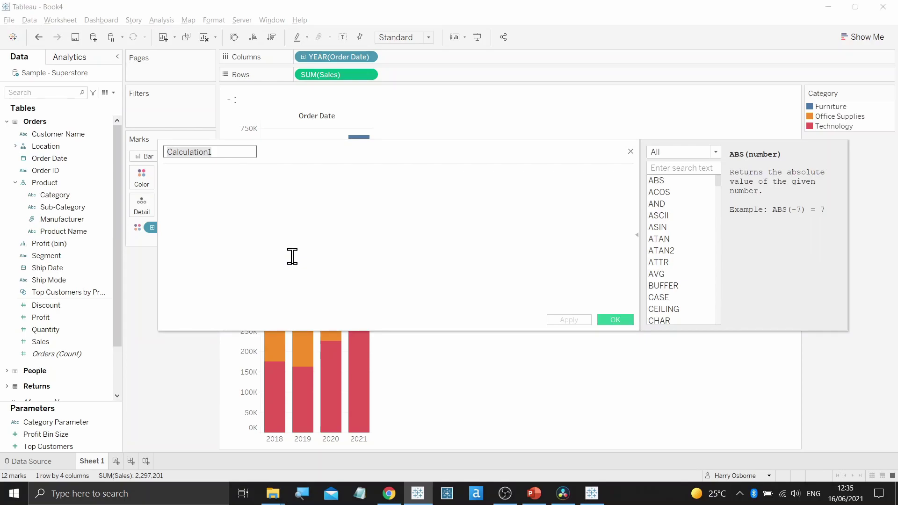
text(Selected )
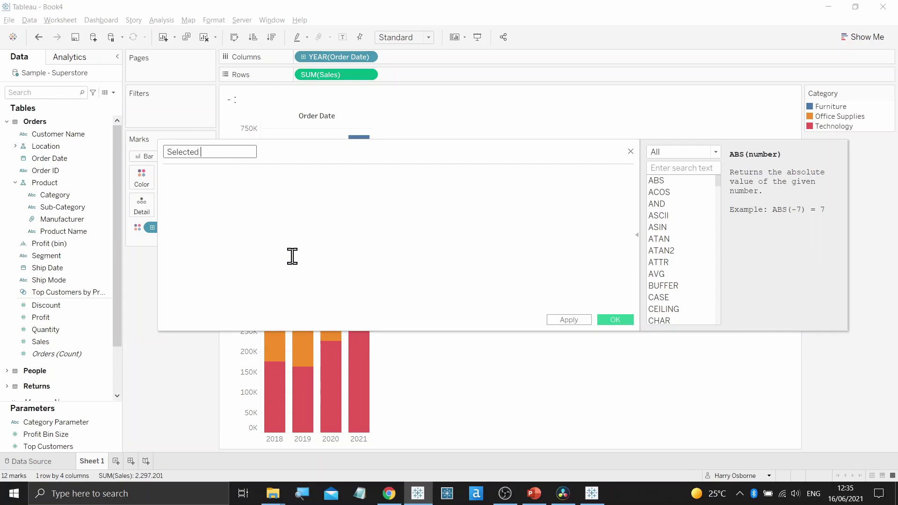
text(Category)
click(292, 257)
text(cat)
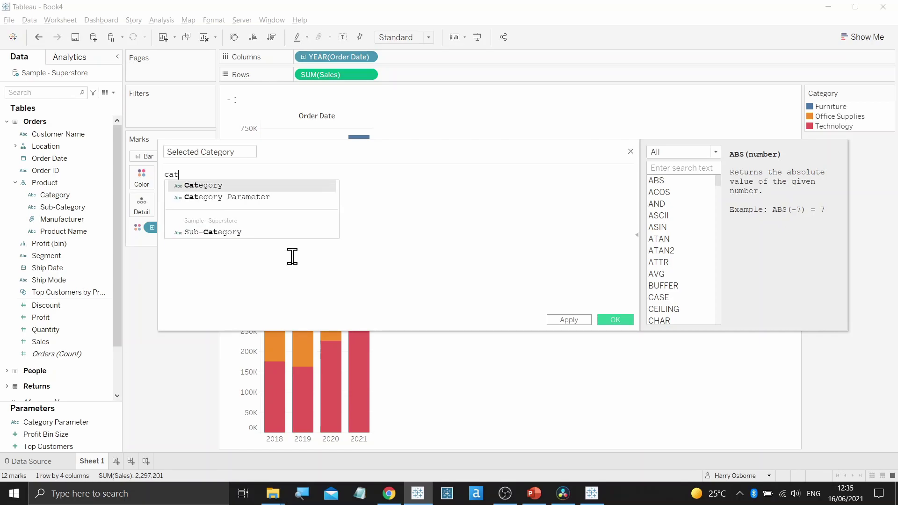
key(Return)
text(= )
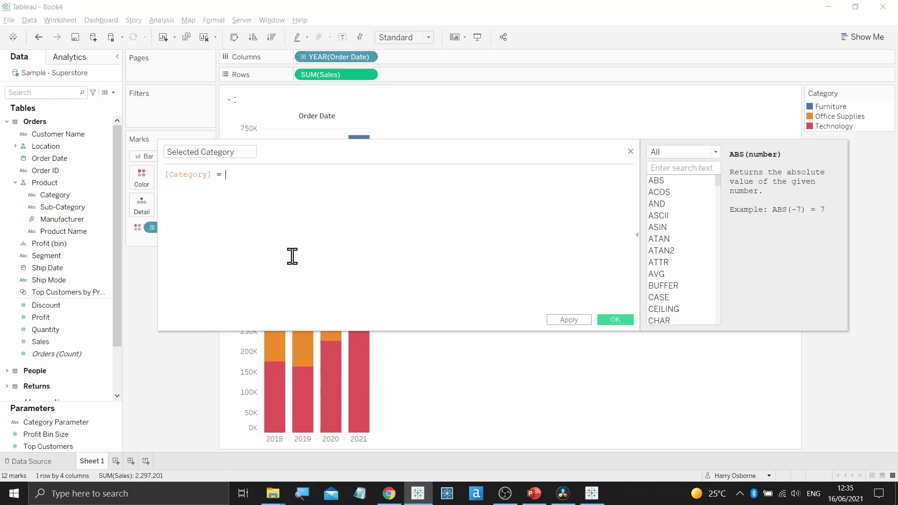
text([cat)
key(Down)
key(Return)
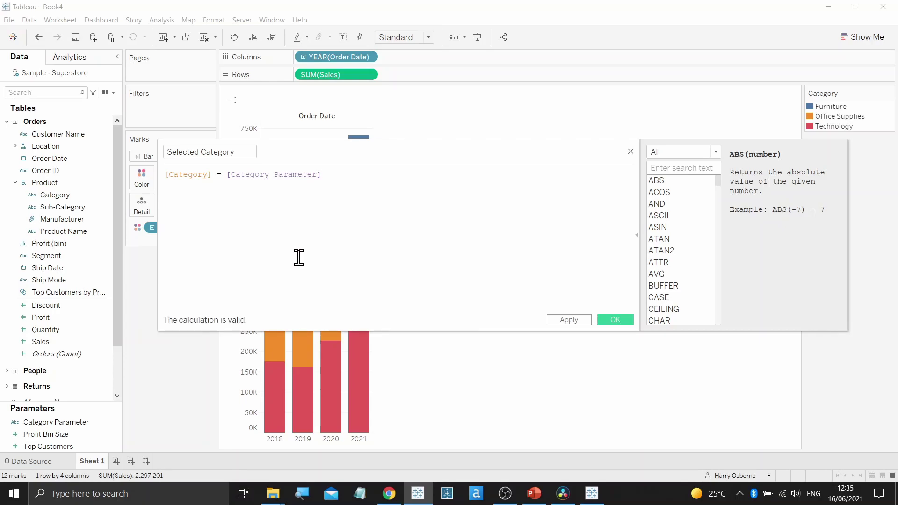
click(616, 321)
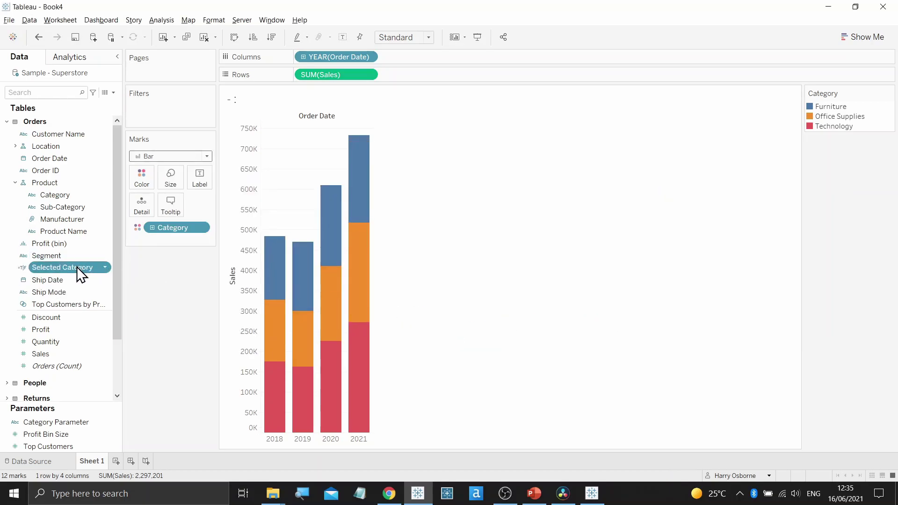
- Add Selected Category to the marks as Detail and place it above Category so it controls the stacking order
drag(56, 267, 139, 207)
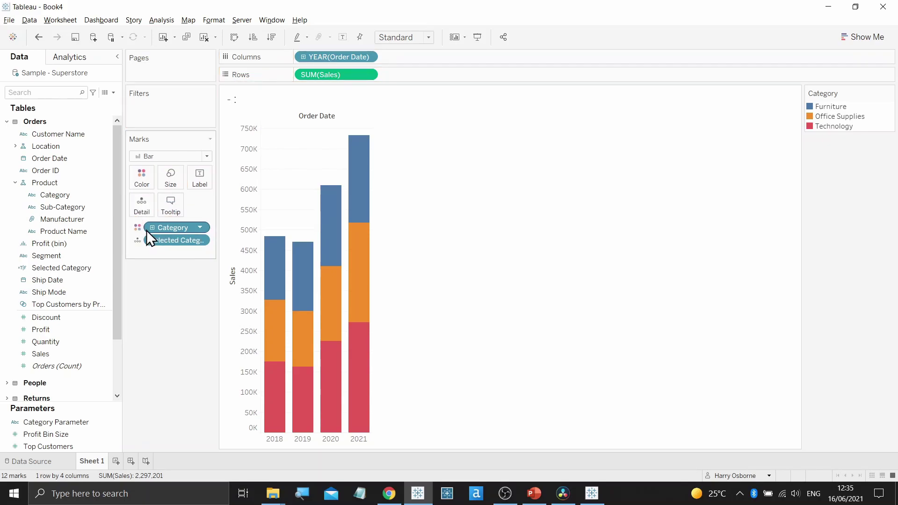
drag(173, 240, 173, 221)
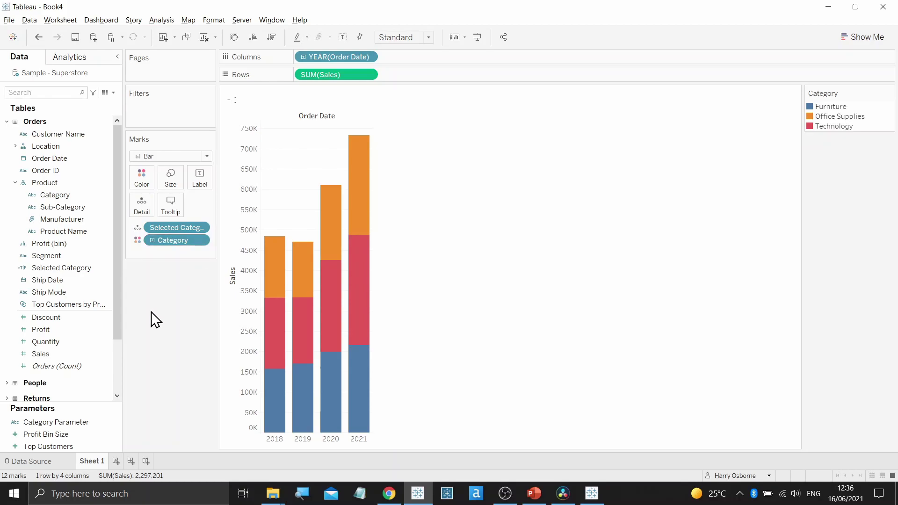
- Add a change-parameter action to Sheet 1, run on Select, that passes the Category field to Category Parameter without aggregation
click(66, 22)
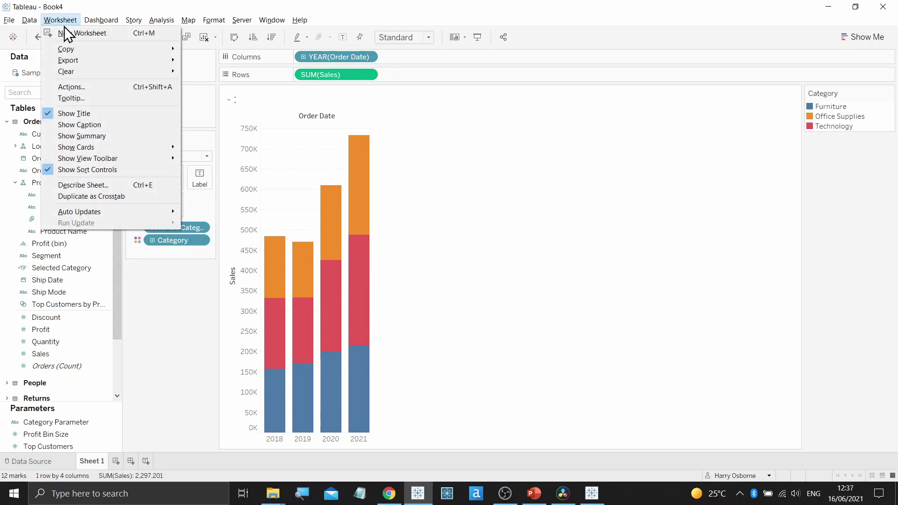
click(63, 84)
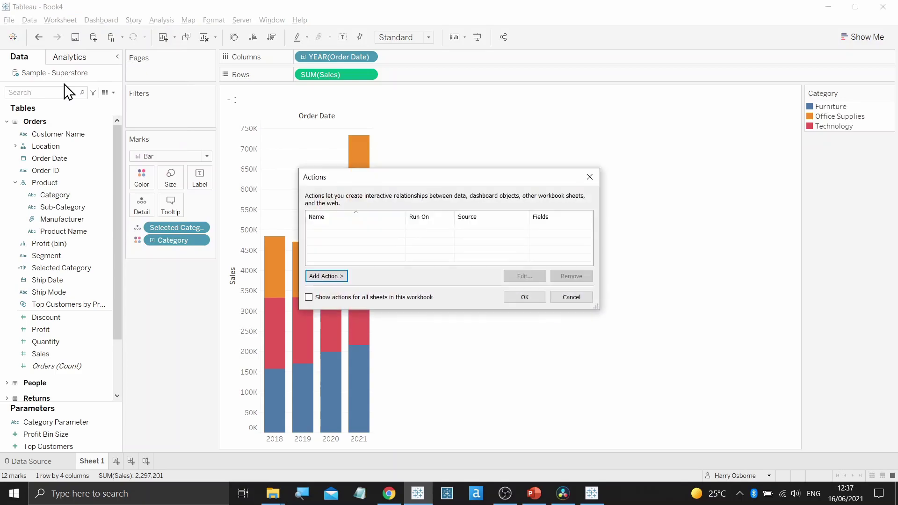
click(329, 276)
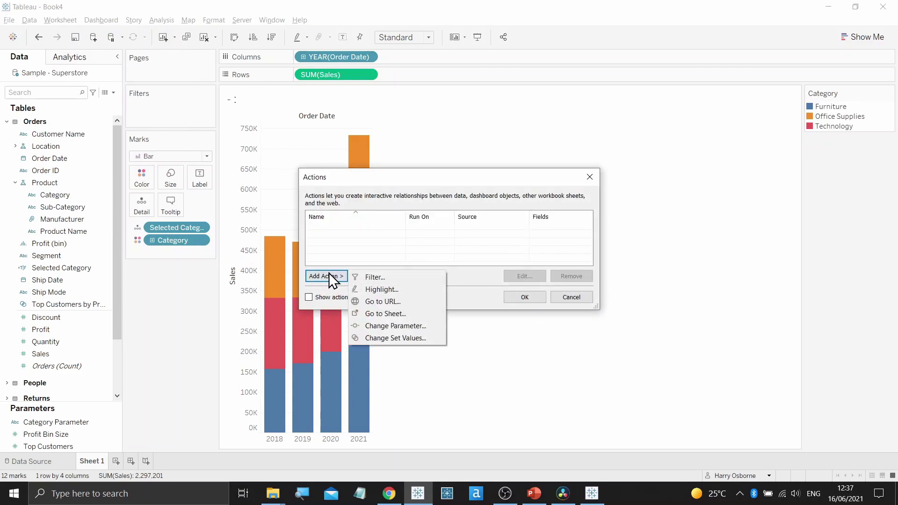
click(367, 324)
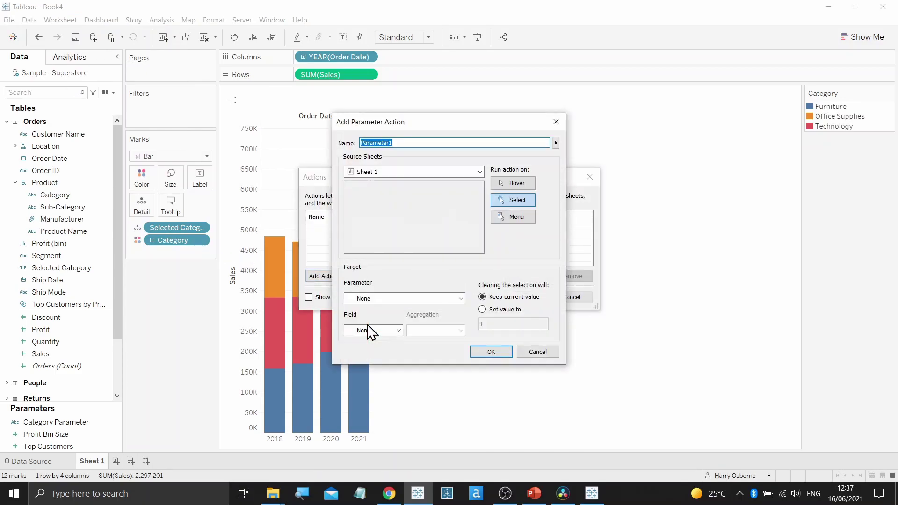
click(381, 302)
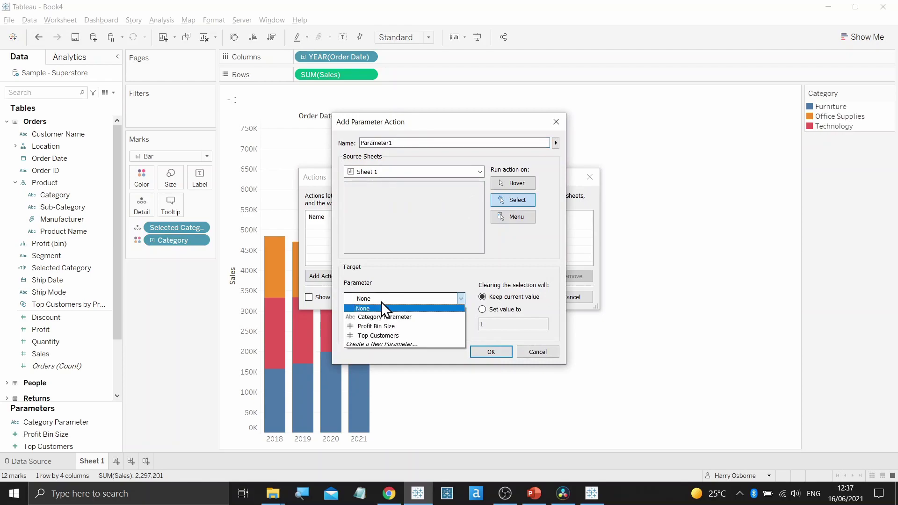
click(412, 326)
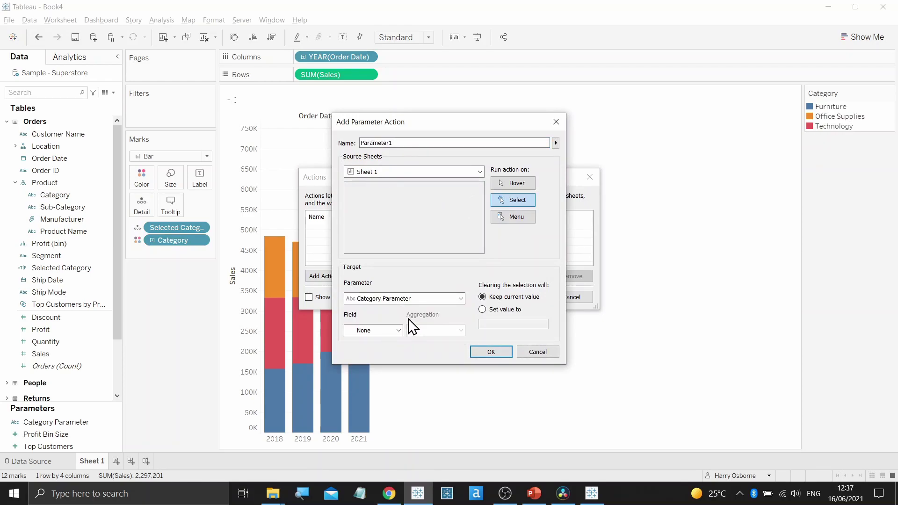
click(397, 330)
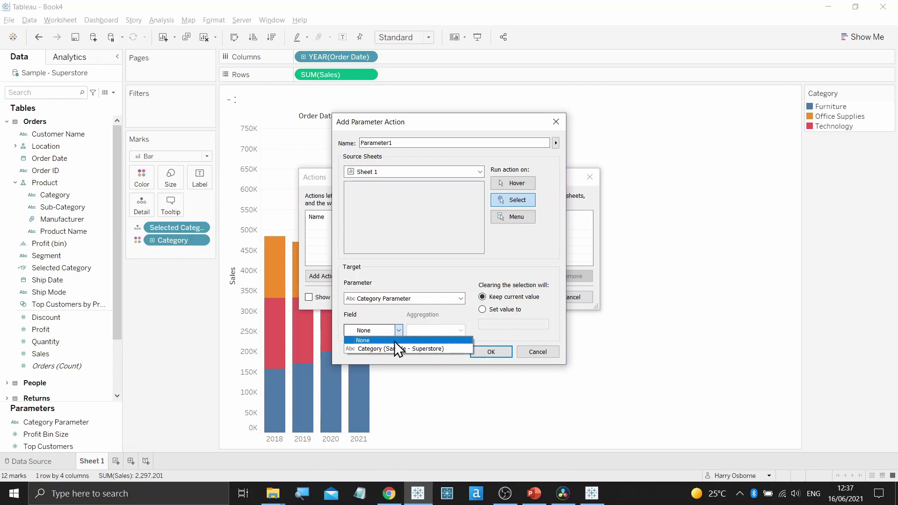
click(396, 348)
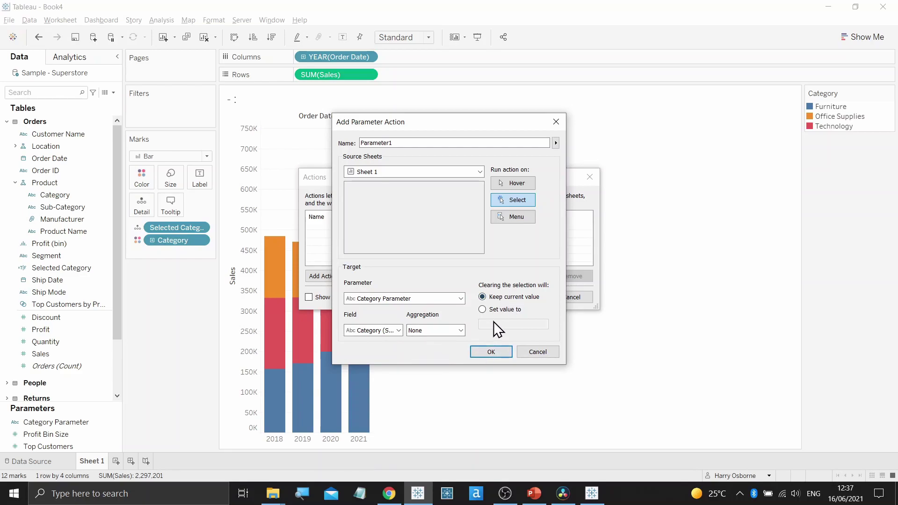
click(488, 352)
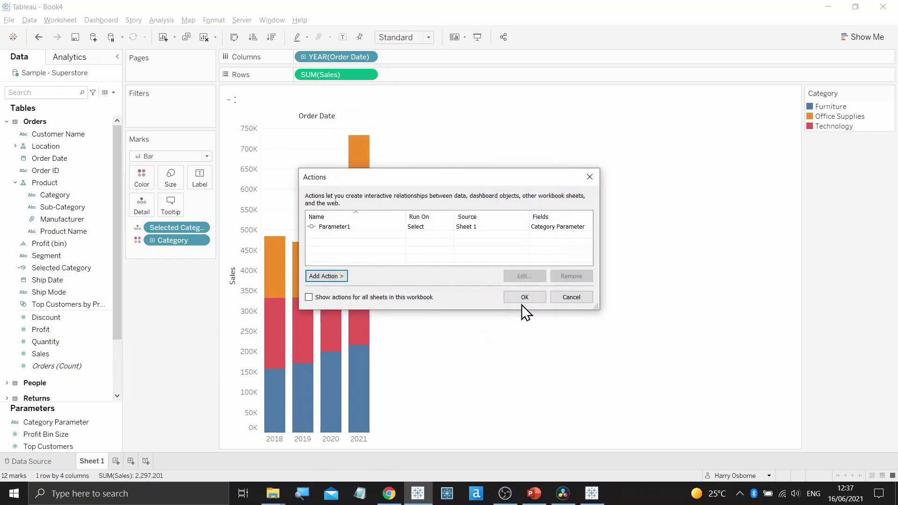
click(524, 297)
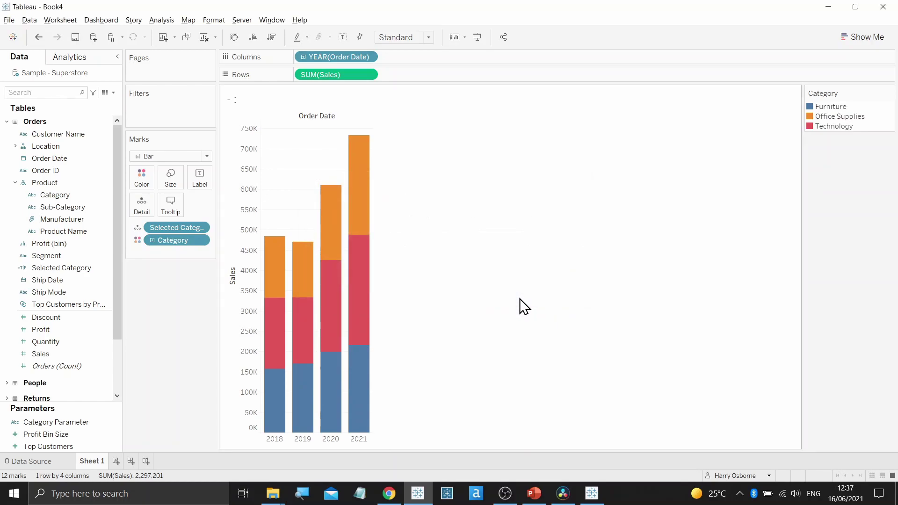
- Test the parameter action by selecting the 2021 Office Supplies segment and a Furniture segment, clearing the selection after each
click(364, 204)
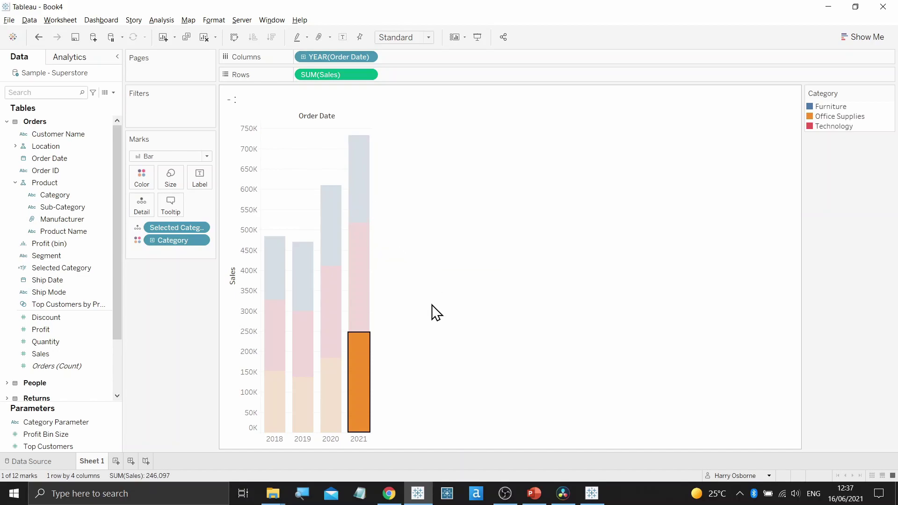
click(428, 335)
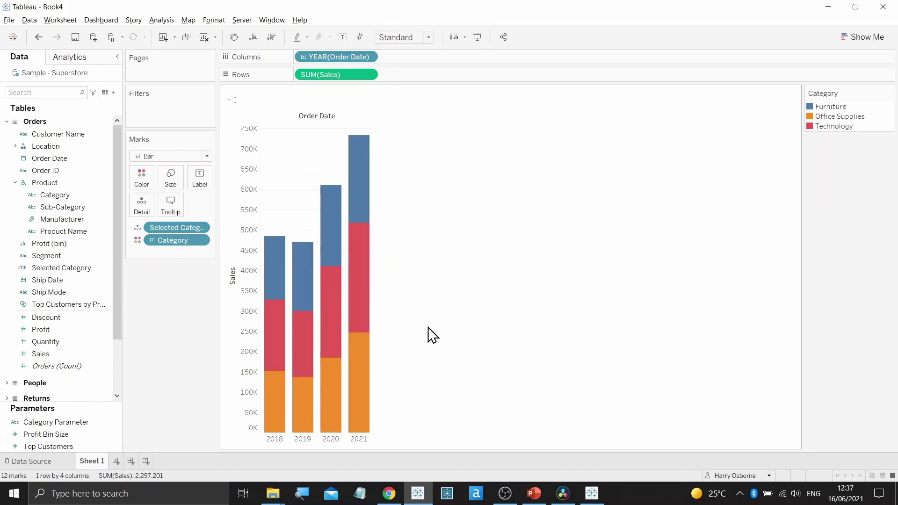
click(332, 305)
click(423, 301)
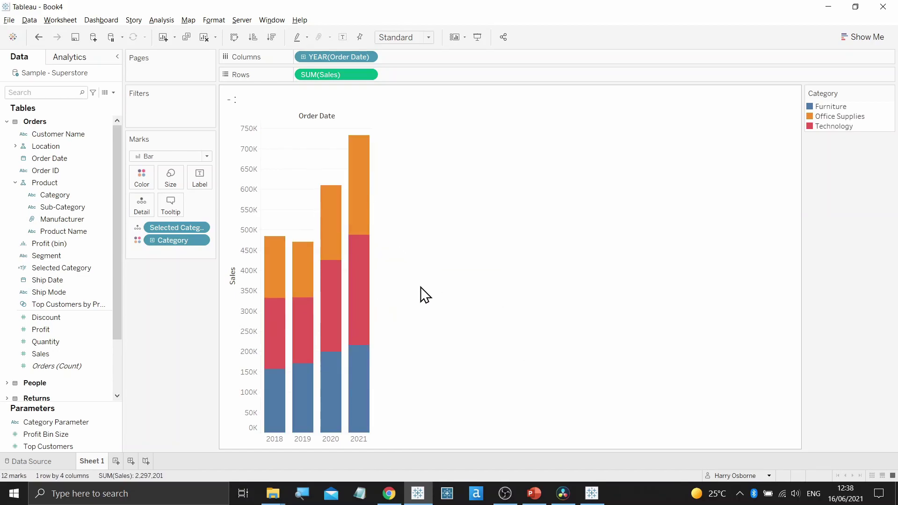
- Create a calculated field named "Dummy" containing the text "Dummy" and add it to the marks as Detail
click(113, 93)
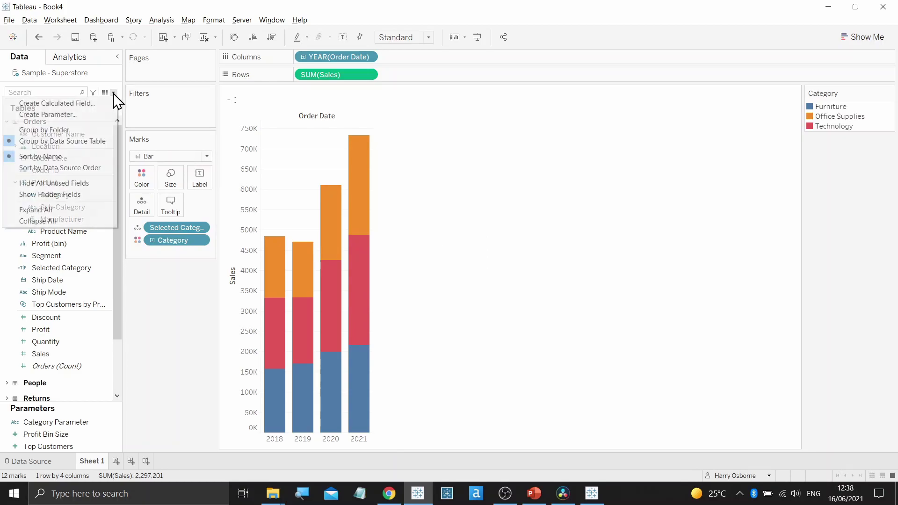
click(104, 103)
text(Dummy)
key(Tab)
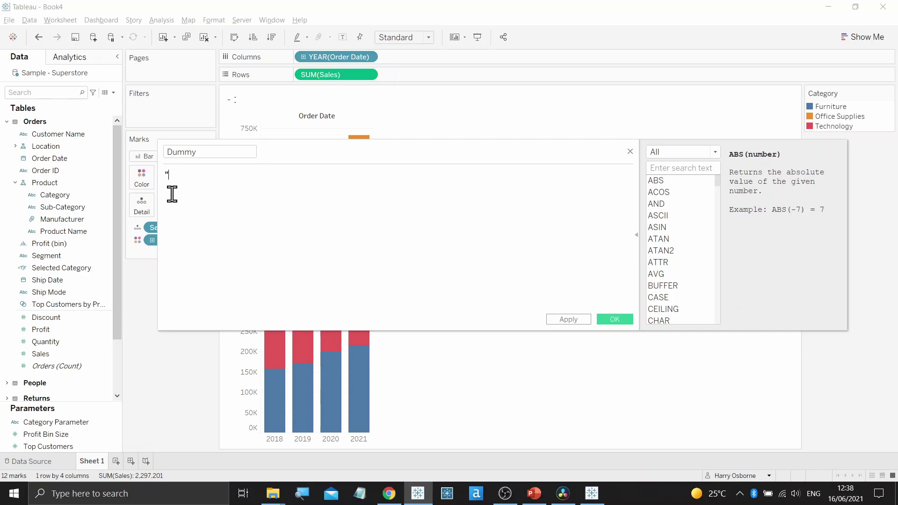
text("Dummy")
click(603, 320)
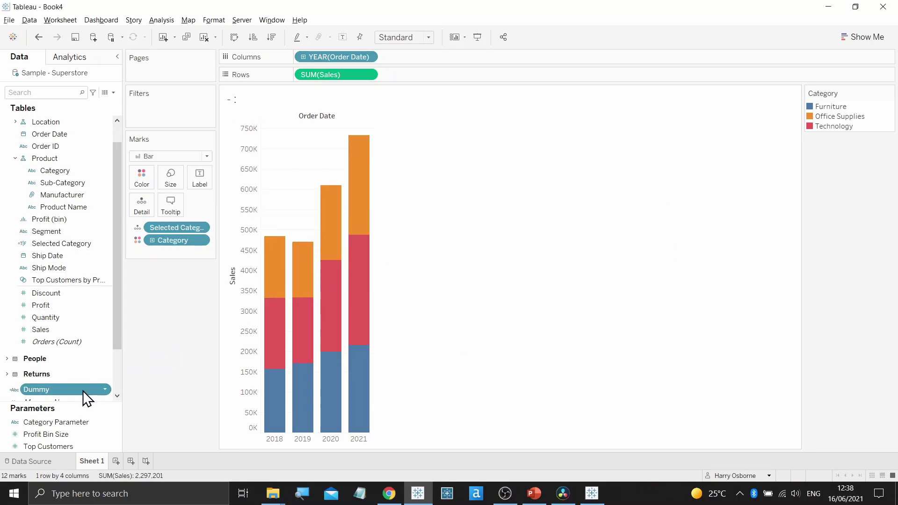
drag(65, 390, 132, 208)
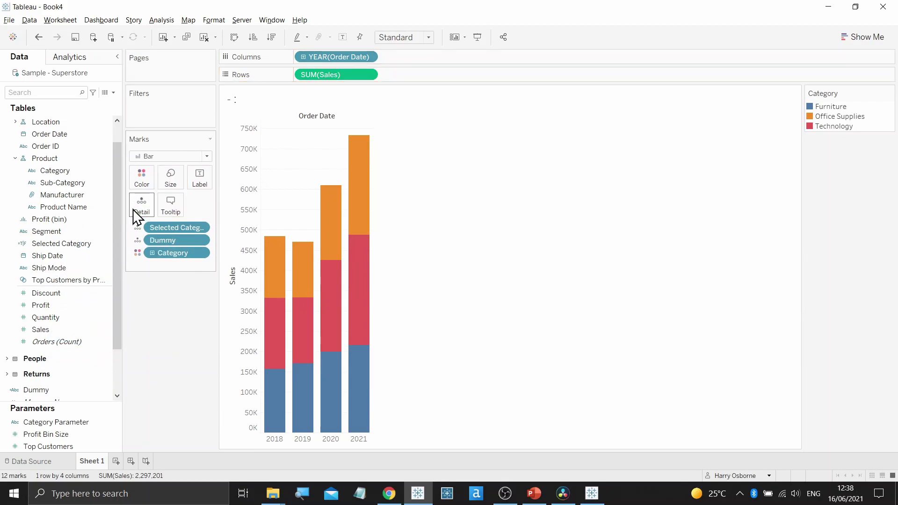
- Add a highlight action to Sheet 1, run on Select, targeting only the Dummy field, and test it on the 2021 Technology and 2020 Furniture segments
click(65, 18)
click(71, 87)
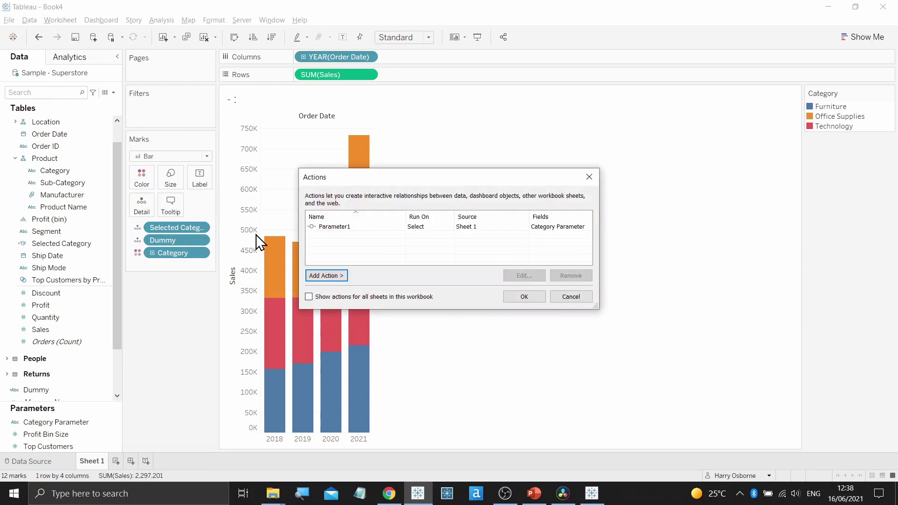
click(323, 276)
click(374, 286)
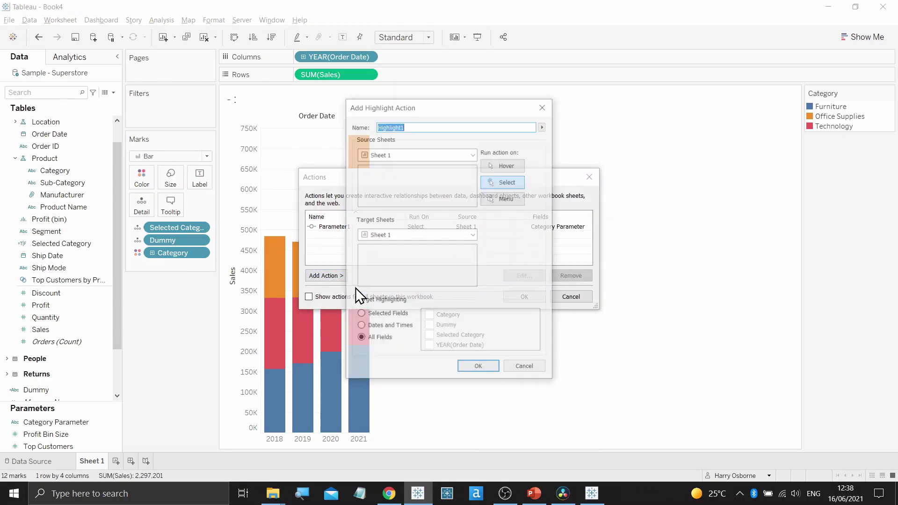
click(374, 326)
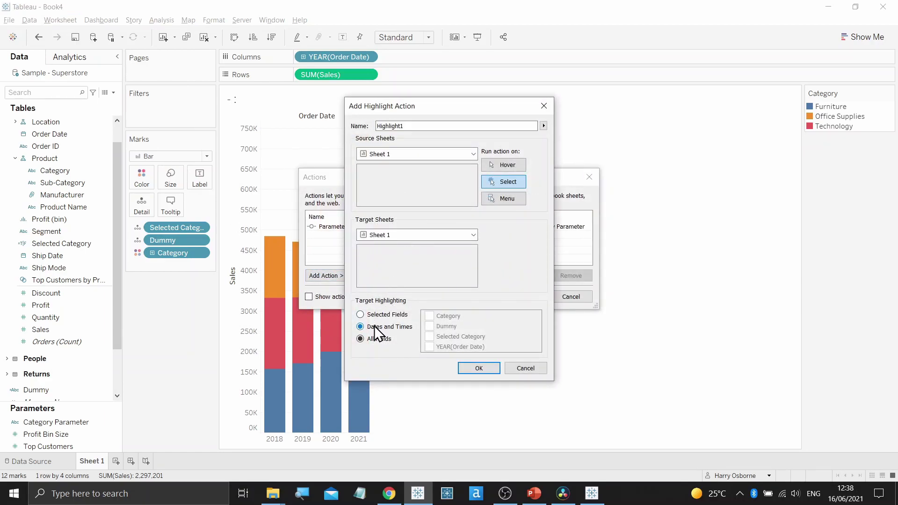
click(395, 314)
click(429, 326)
click(467, 370)
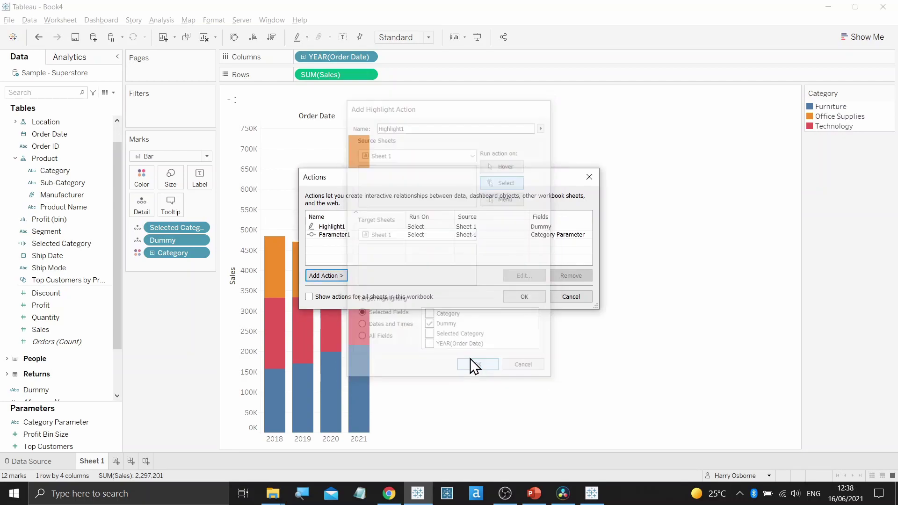
click(512, 301)
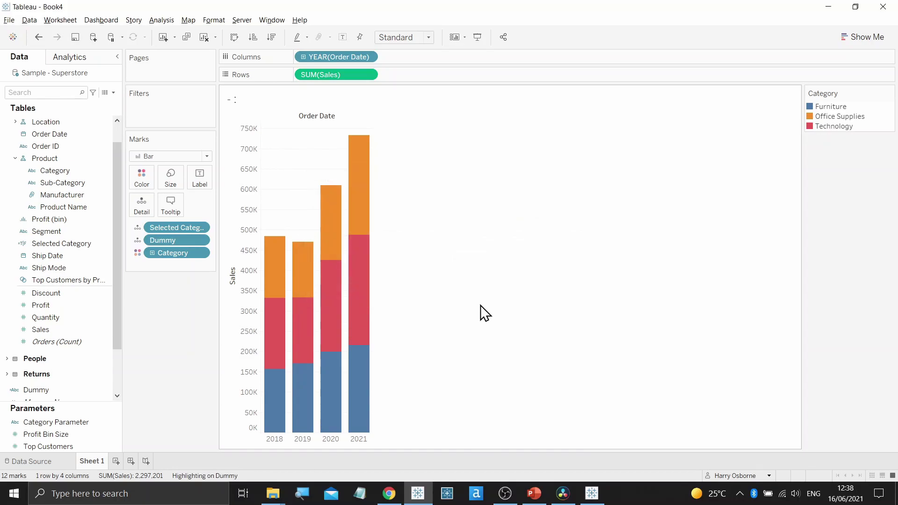
click(359, 301)
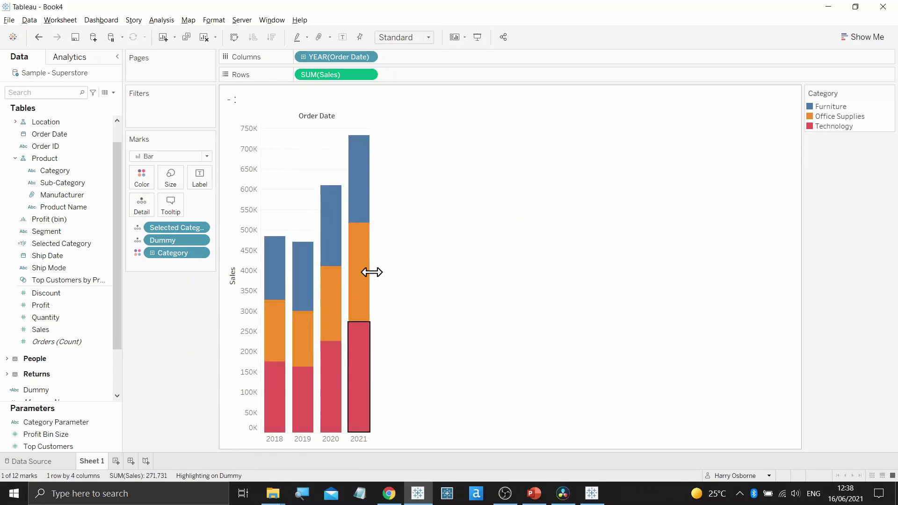
click(328, 252)
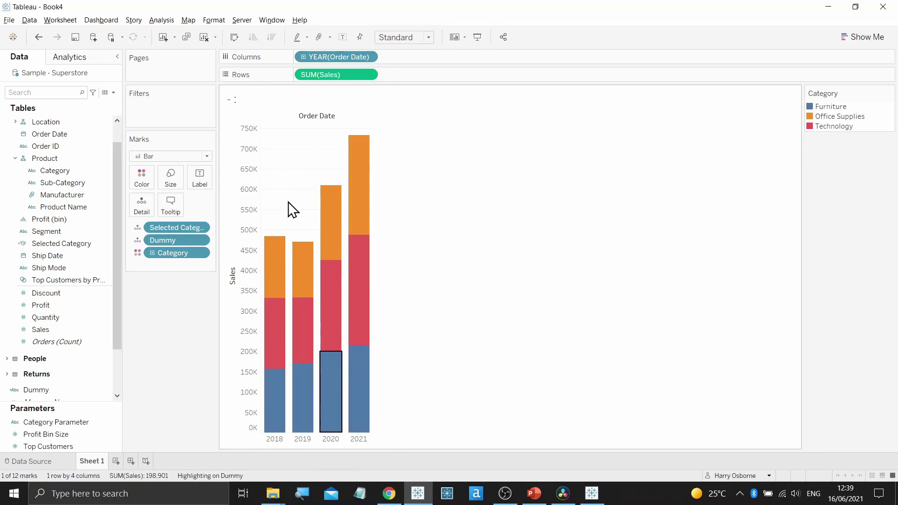
- Turn on animations as the workbook default and test the transition by selecting segments in the 2021 and 2020 bars
click(213, 19)
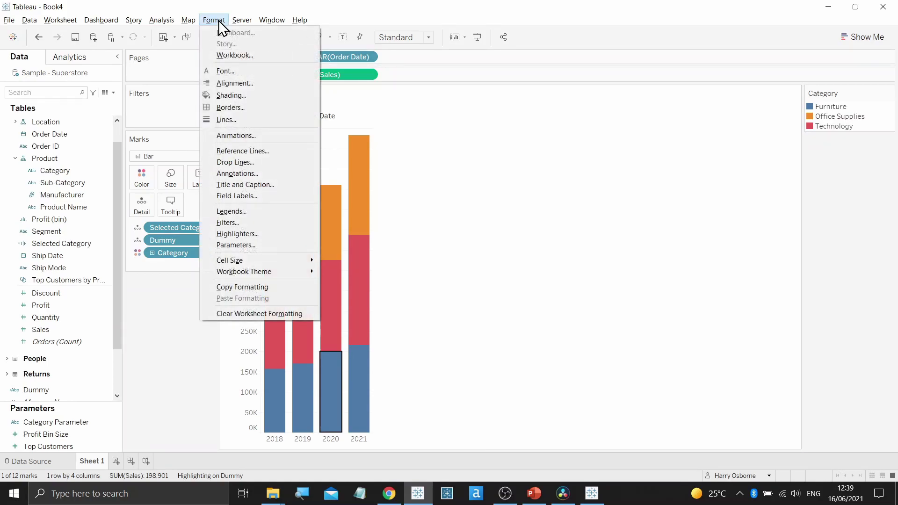
click(226, 136)
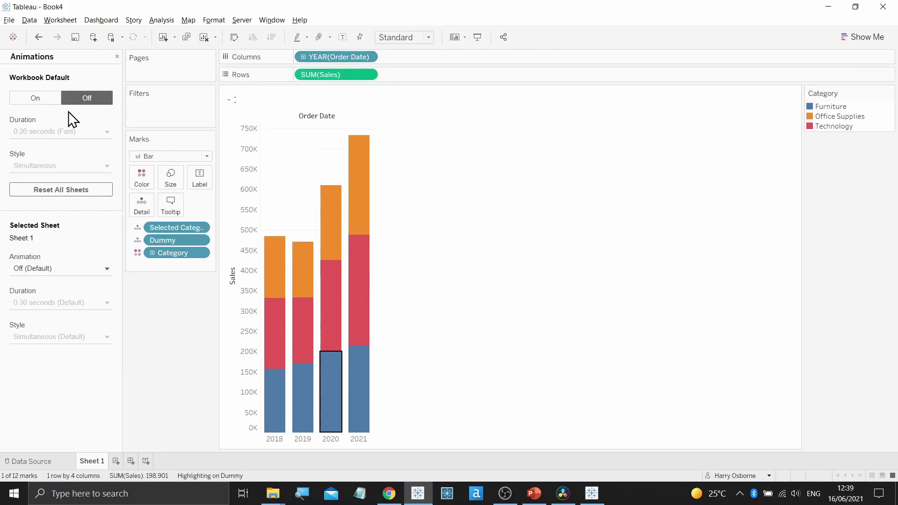
click(49, 101)
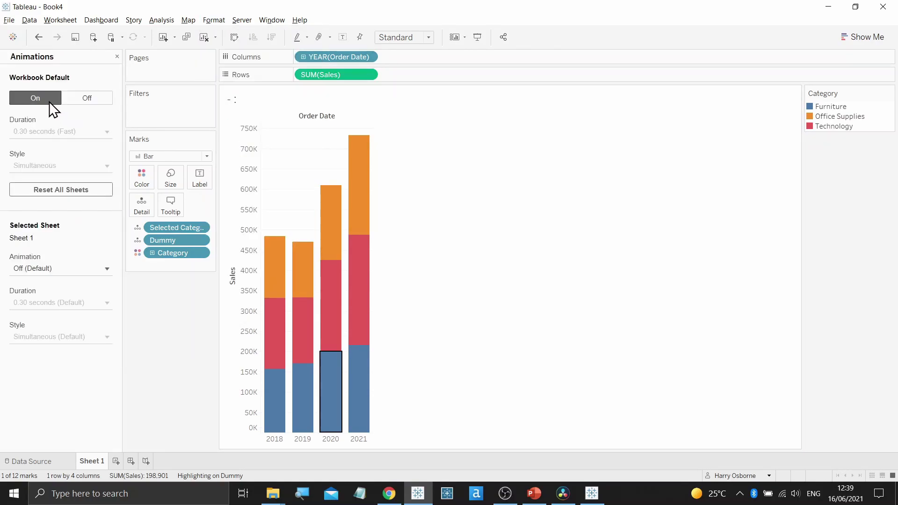
click(363, 277)
click(336, 237)
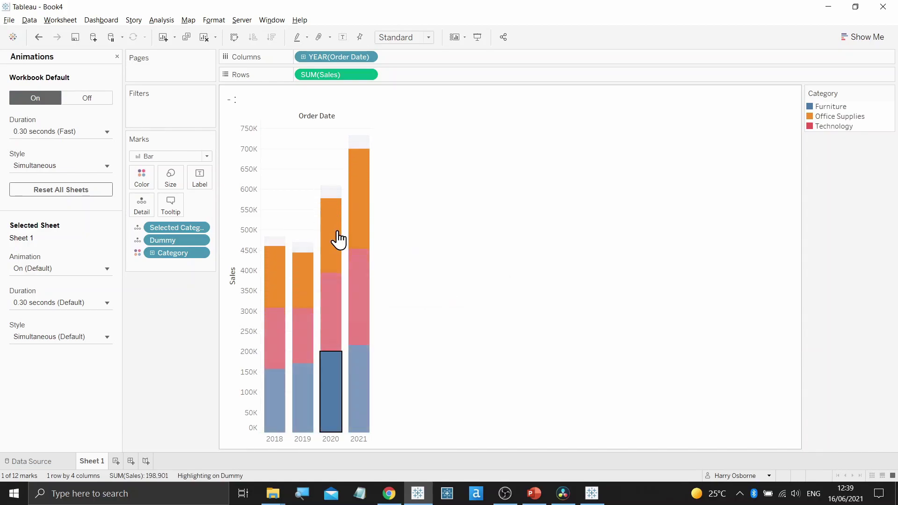